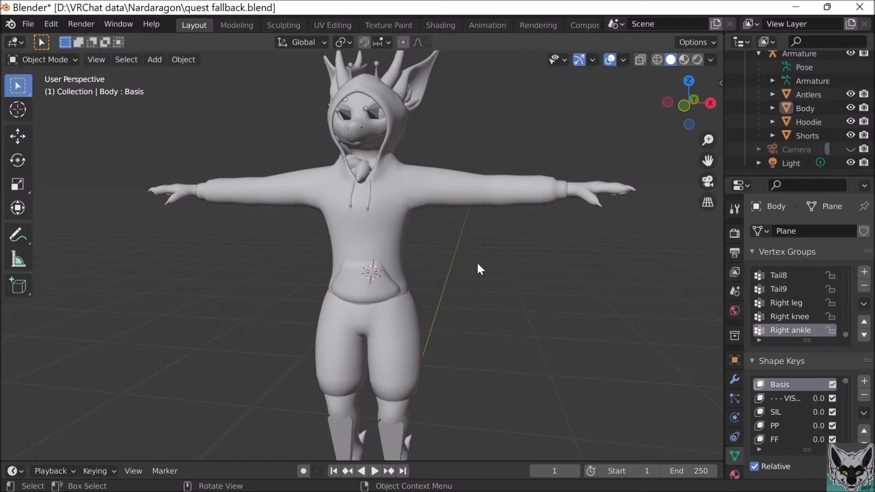
# Step: Hide the Shorts and Hoodie meshes to inspect the avatar's body geometry underneath
pyautogui.moveTo(431, 259); pyautogui.dragTo(515, 271, button='middle')
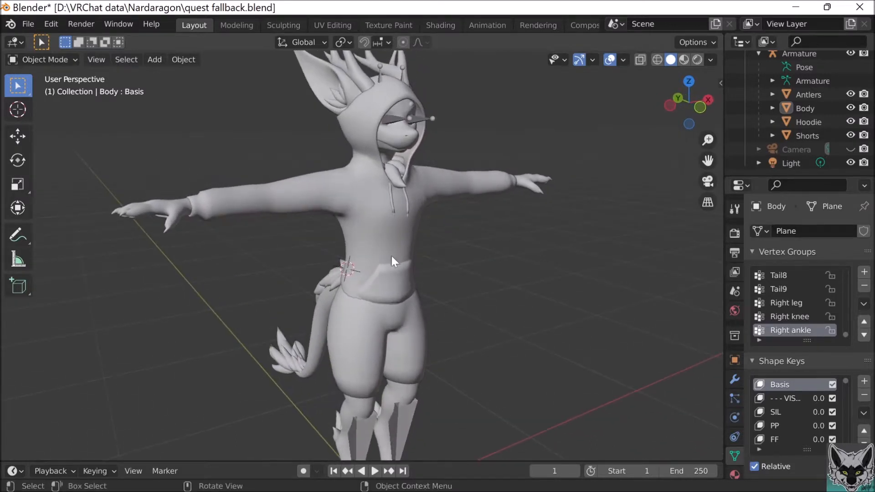
pyautogui.moveTo(456, 328); pyautogui.dragTo(536, 335, button='middle')
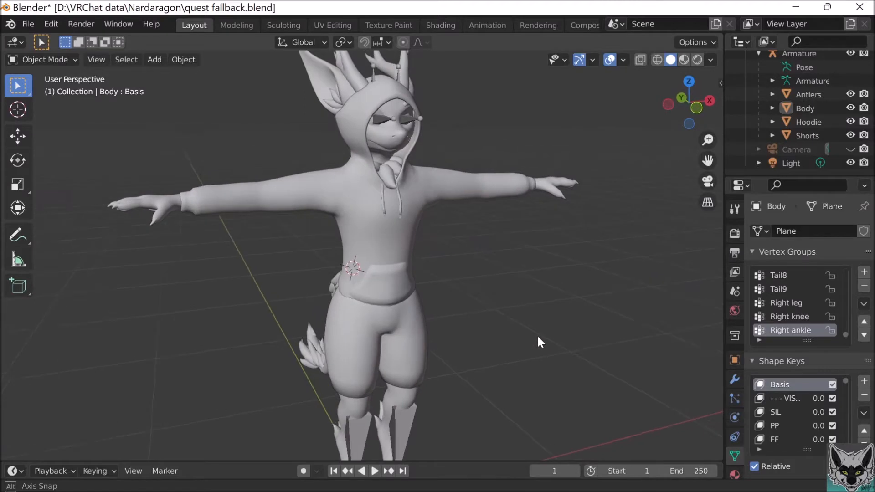
pyautogui.click(850, 130)
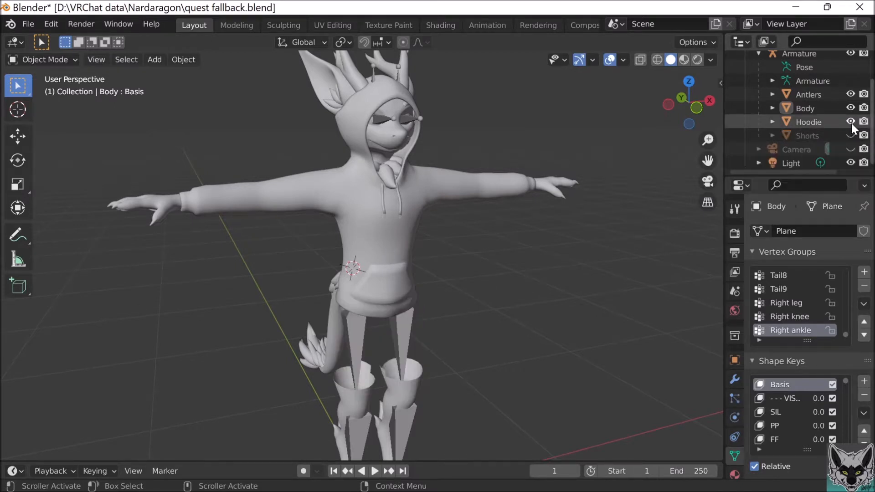
pyautogui.click(851, 123)
pyautogui.moveTo(487, 263)
pyautogui.mouseDown(button='middle')
pyautogui.moveTo(433, 272)
pyautogui.moveTo(501, 253)
pyautogui.moveTo(495, 257)
pyautogui.mouseUp(button='middle')
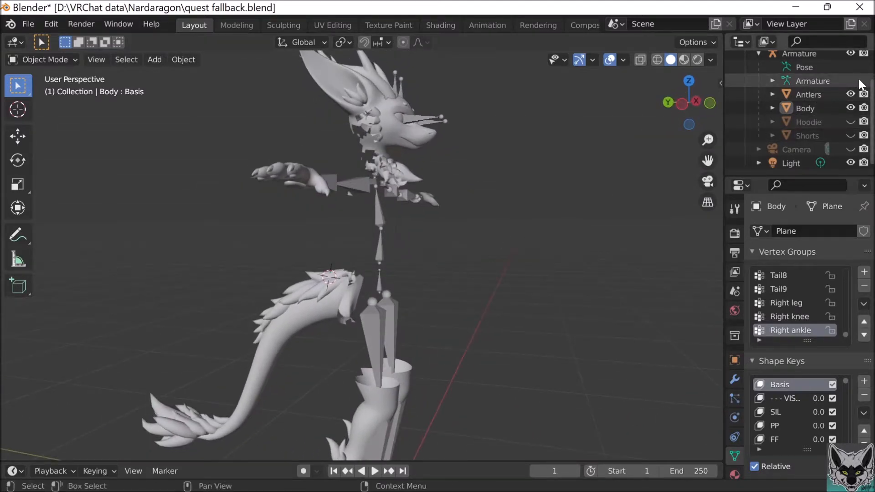
# Step: Hide the Armature and inspect the remaining Body and Antlers meshes from the front
pyautogui.click(850, 53)
pyautogui.moveTo(542, 220); pyautogui.dragTo(436, 236, button='middle')
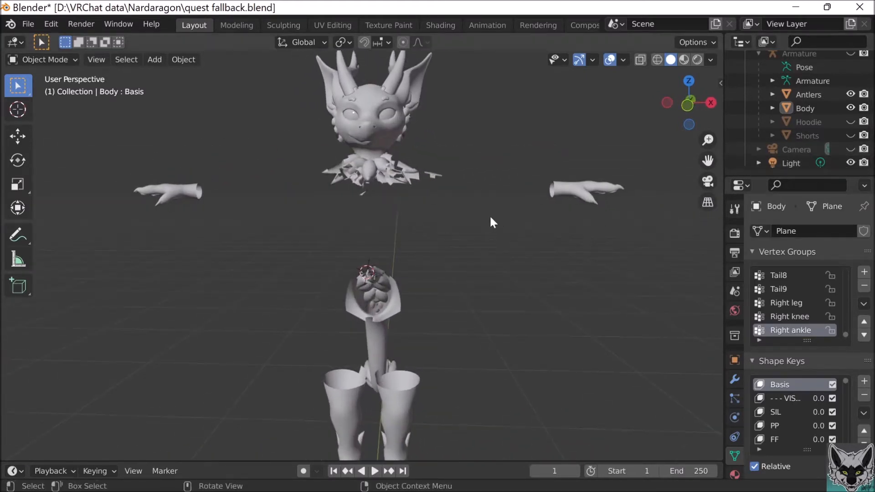
pyautogui.moveTo(506, 246); pyautogui.dragTo(472, 257, button='middle')
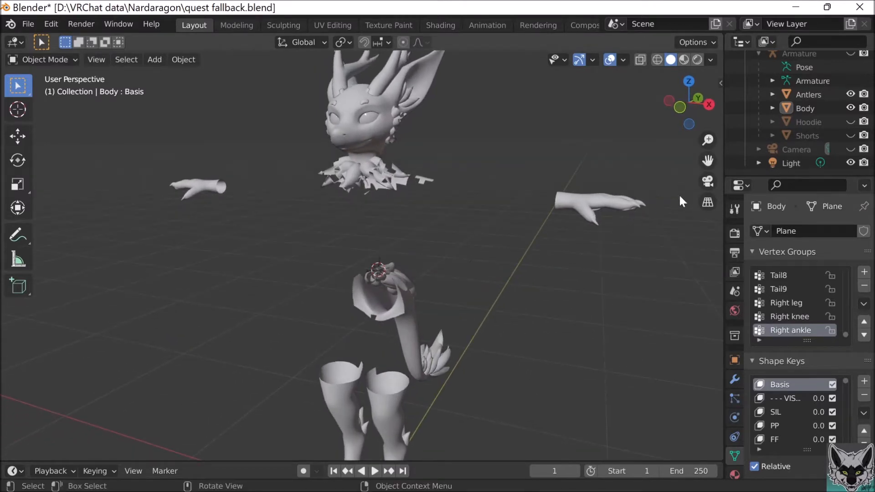
# Step: Make the Hoodie and Shorts meshes visible again and view the complete avatar
pyautogui.click(855, 122)
pyautogui.click(852, 137)
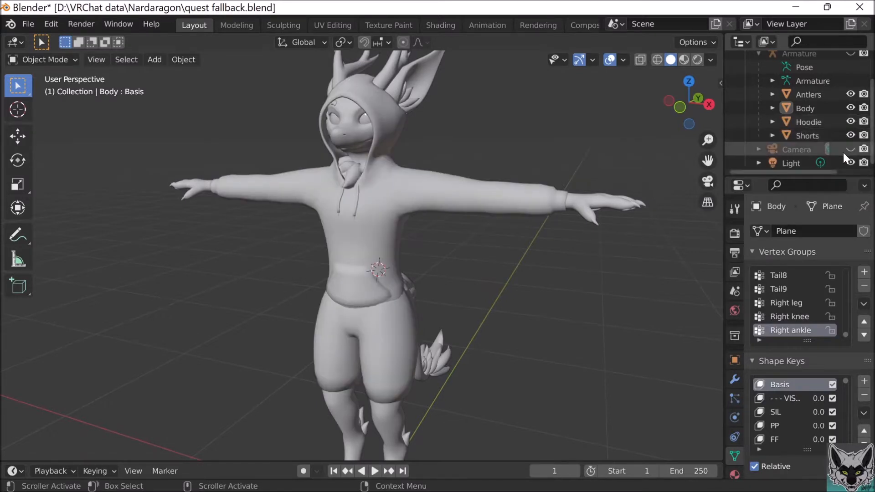
pyautogui.moveTo(429, 234); pyautogui.dragTo(516, 210, button='middle')
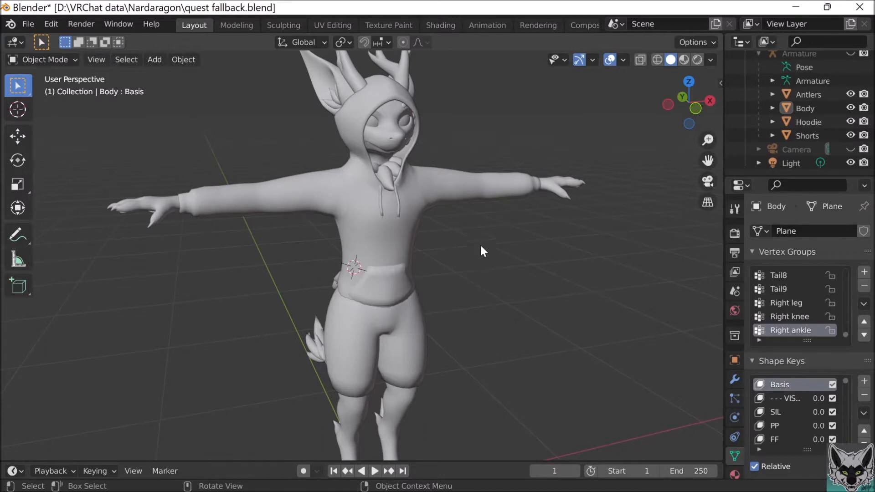
pyautogui.moveTo(646, 157); pyautogui.dragTo(519, 274, button='middle')
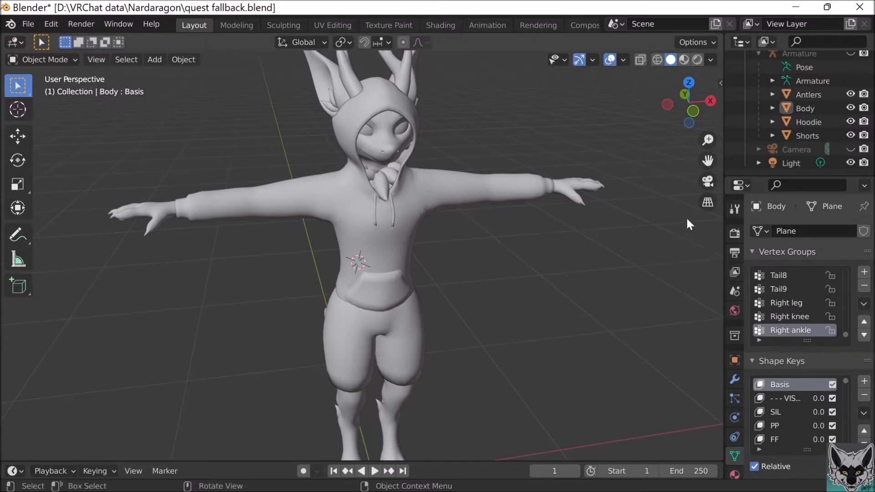
pyautogui.click(719, 83)
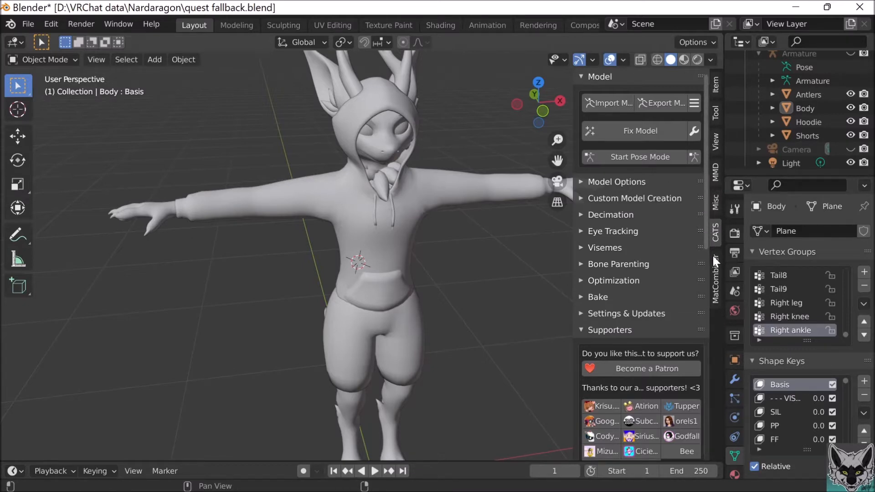
pyautogui.click(717, 214)
pyautogui.click(714, 220)
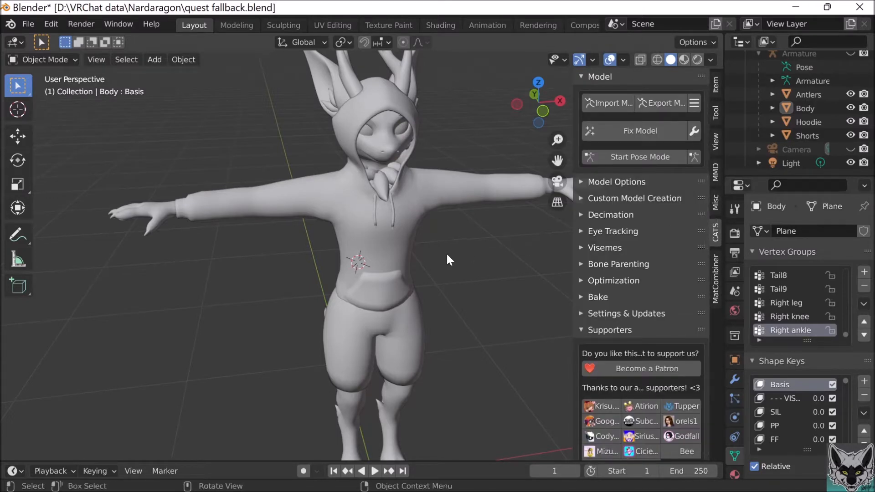
pyautogui.press('n')
pyautogui.press('n')
pyautogui.press('n')
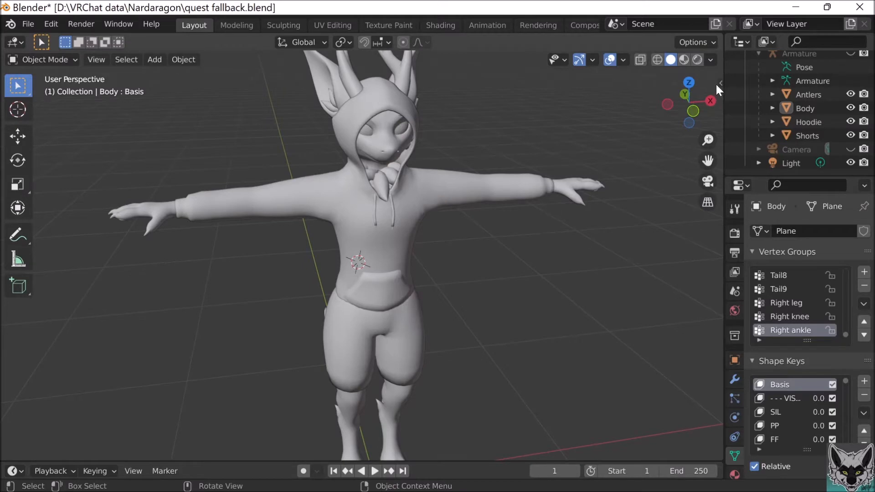
# Step: Open the 3D viewport's sidebar and show the CATS plugin's model tools
pyautogui.click(719, 83)
pyautogui.click(717, 84)
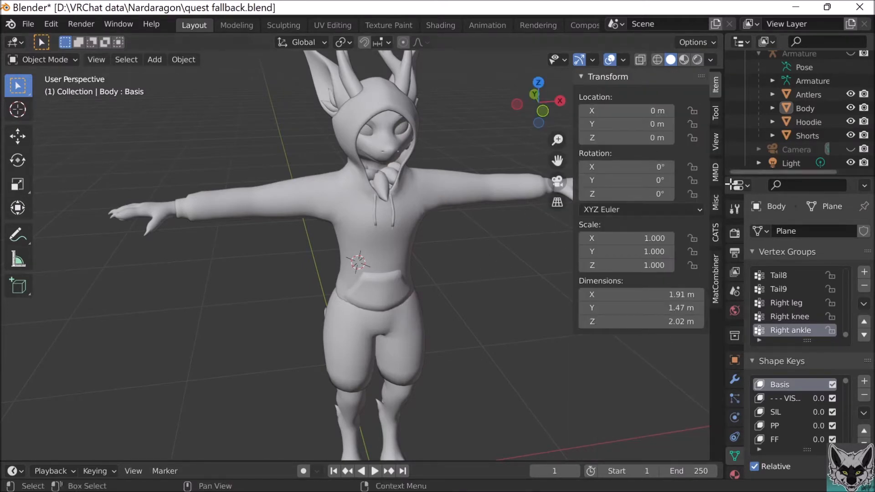
pyautogui.click(715, 239)
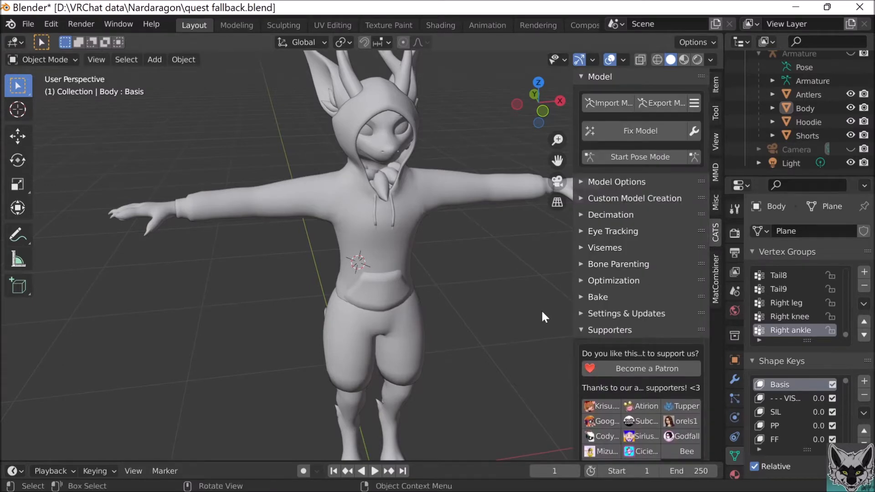
pyautogui.press('n')
pyautogui.press('n')
pyautogui.press('n')
pyautogui.press('n')
pyautogui.press('n')
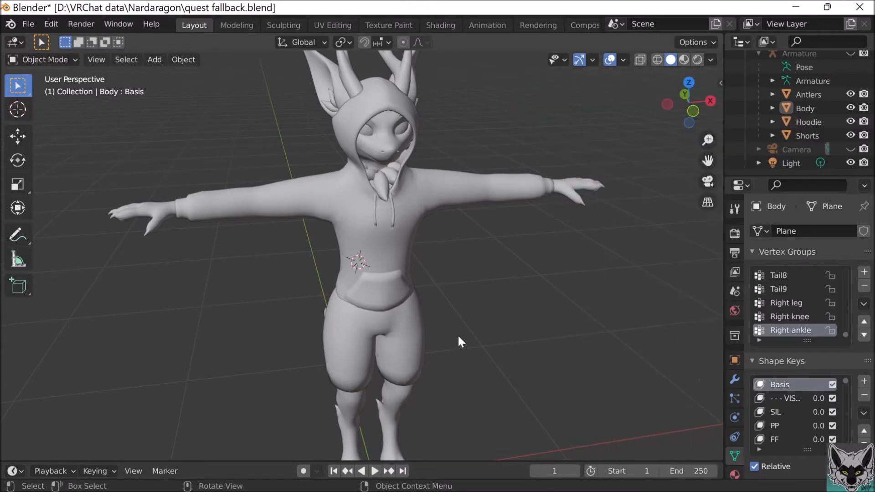
pyautogui.press('t')
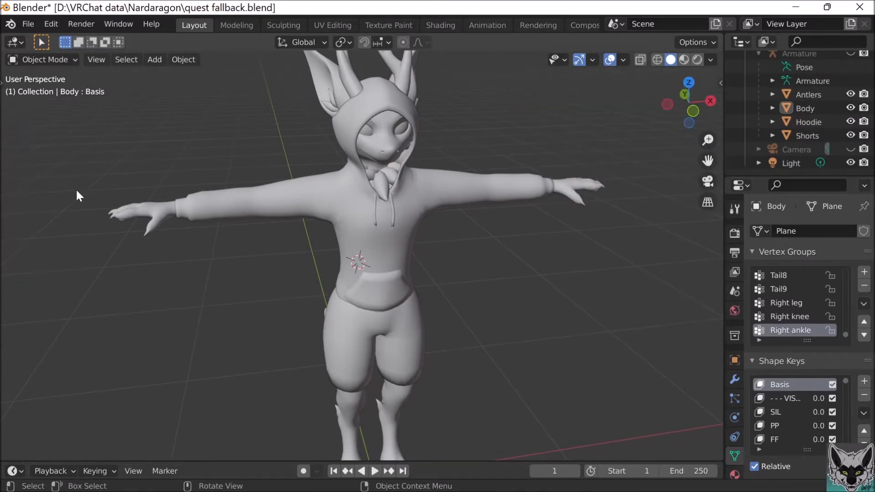
pyautogui.click(2, 81)
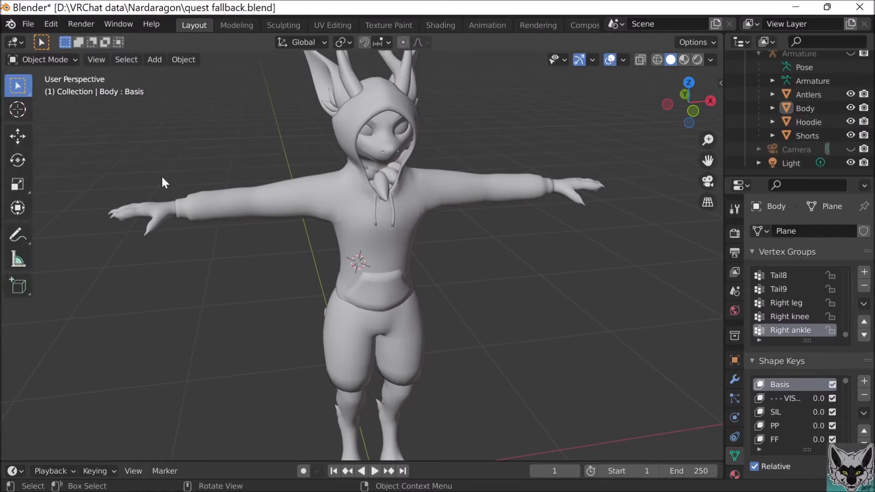
pyautogui.press('t')
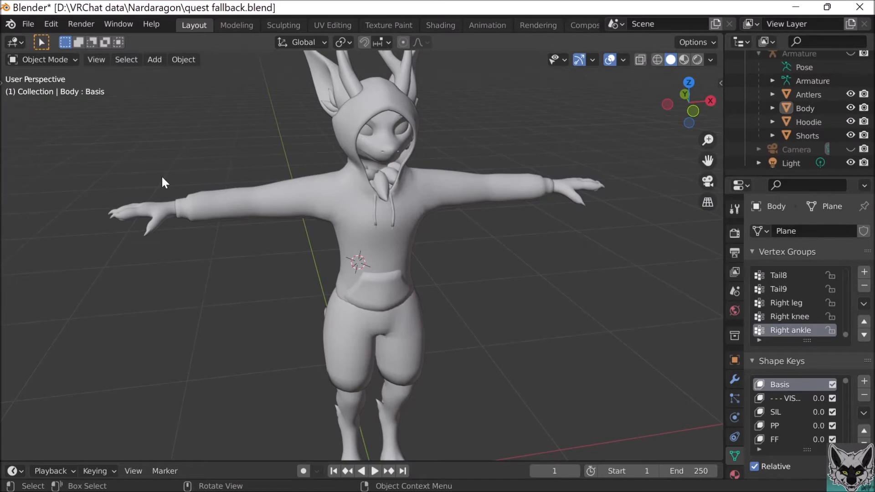
pyautogui.press('n')
pyautogui.press('n')
pyautogui.press('n')
pyautogui.press('t')
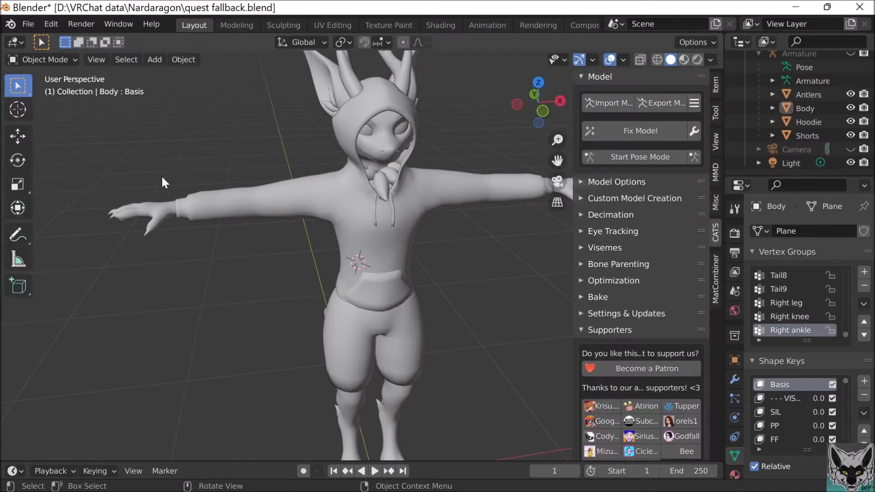
# Step: Hide the viewport's toolbar and run the CATS Fix Model operation on the avatar
pyautogui.press('t')
pyautogui.press('n')
pyautogui.press('space')
pyautogui.press('n')
pyautogui.press('n')
pyautogui.press('n')
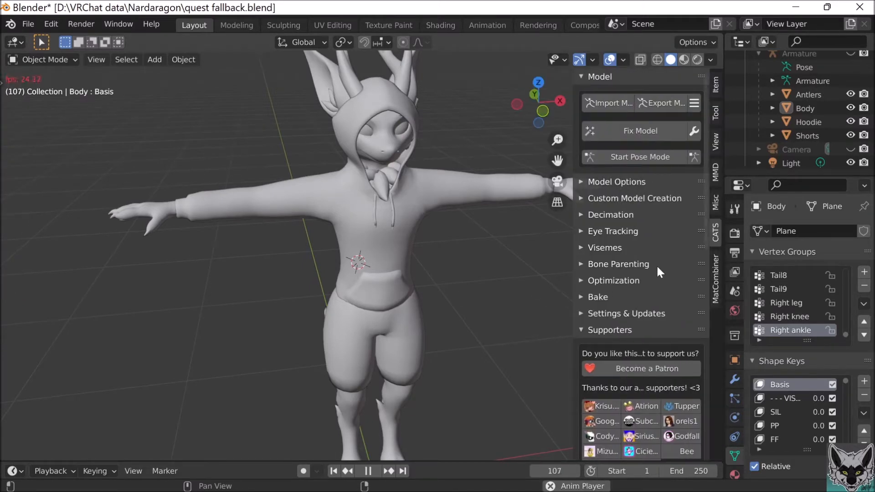
pyautogui.click(655, 132)
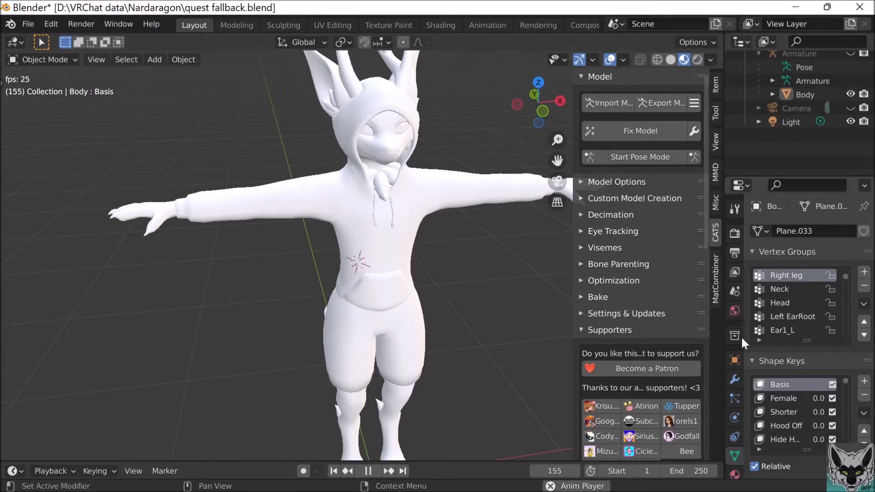
pyautogui.moveTo(416, 267); pyautogui.dragTo(380, 272, button='middle')
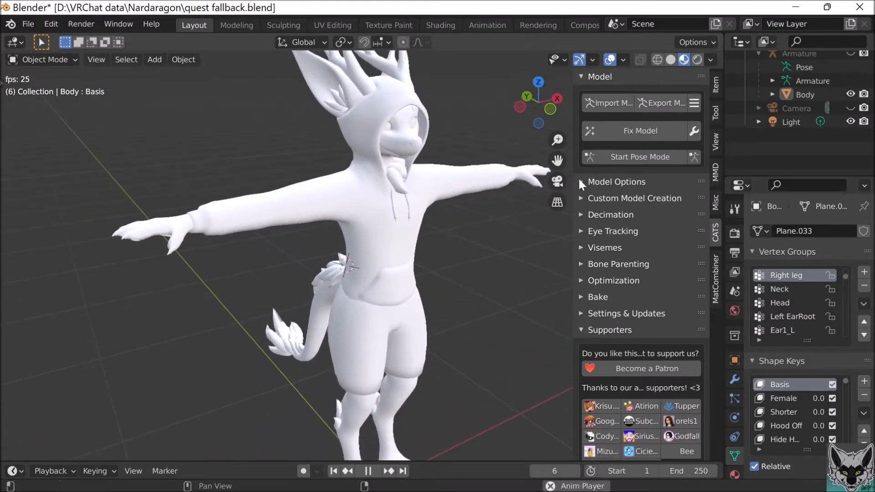
# Step: Select the joined Body mesh, examine its topology in Edit Mode and return to Object Mode
pyautogui.scroll(2, 802, 126)
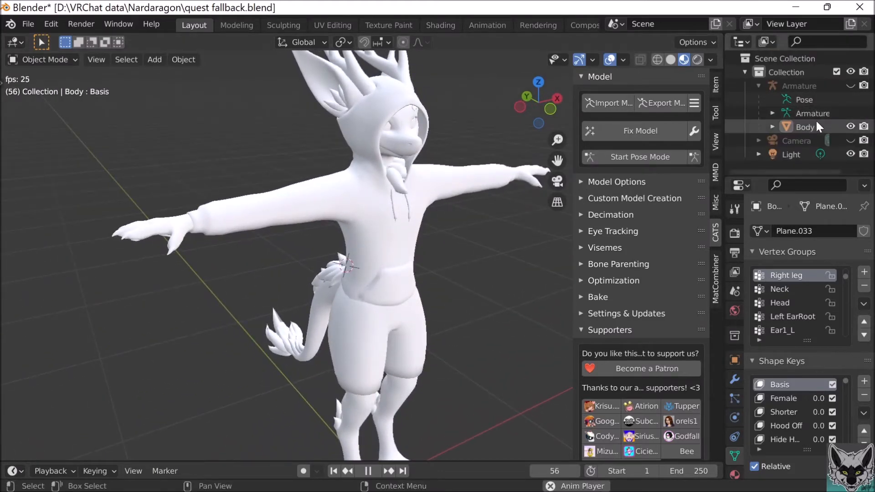
pyautogui.click(805, 126)
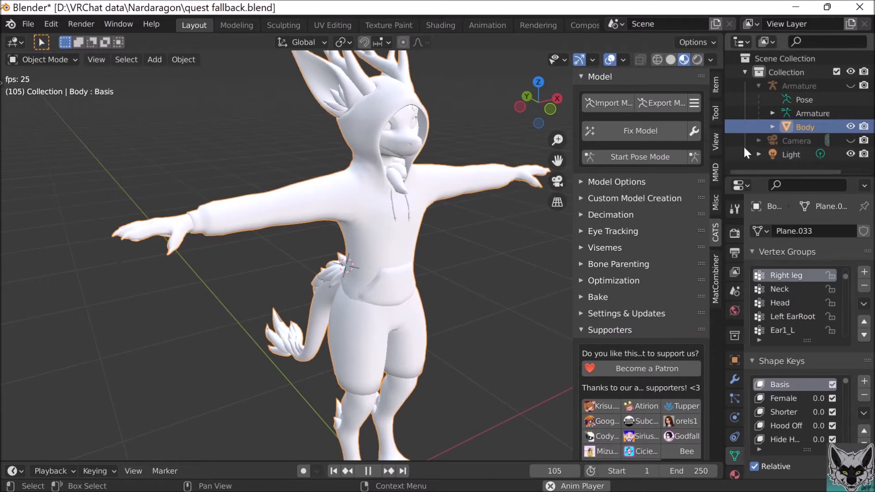
pyautogui.press('Tab')
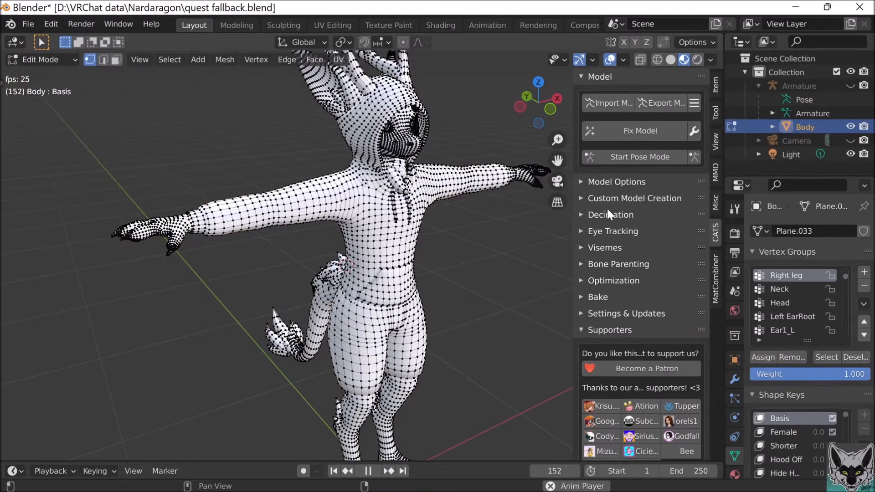
pyautogui.press('Tab')
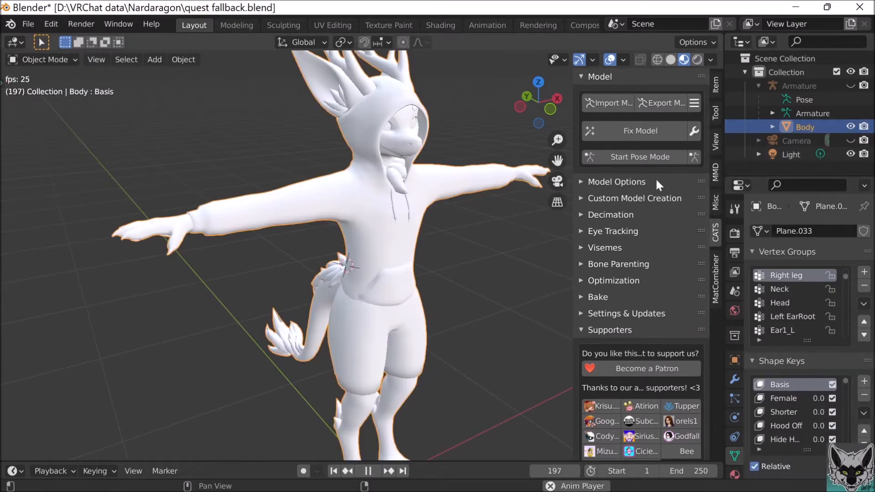
# Step: Close the viewport's sidebar and deselect the Body mesh
pyautogui.click(510, 253)
pyautogui.press('n')
pyautogui.click(799, 128)
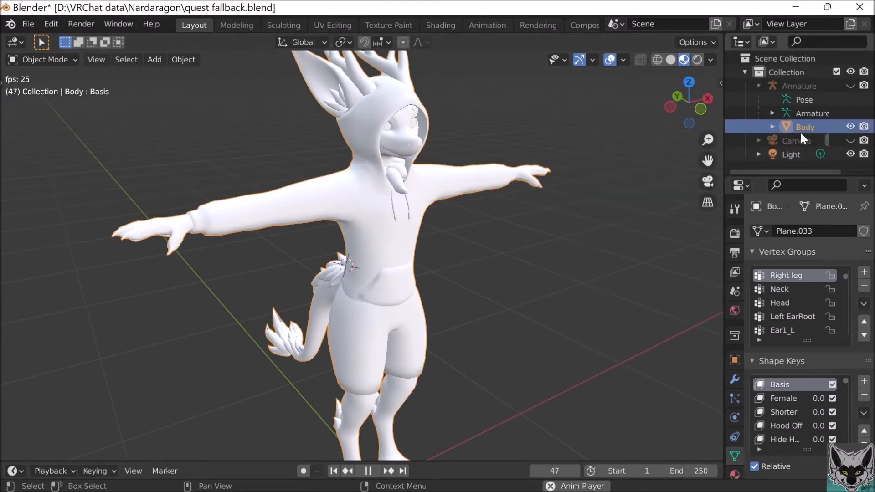
pyautogui.click(622, 191)
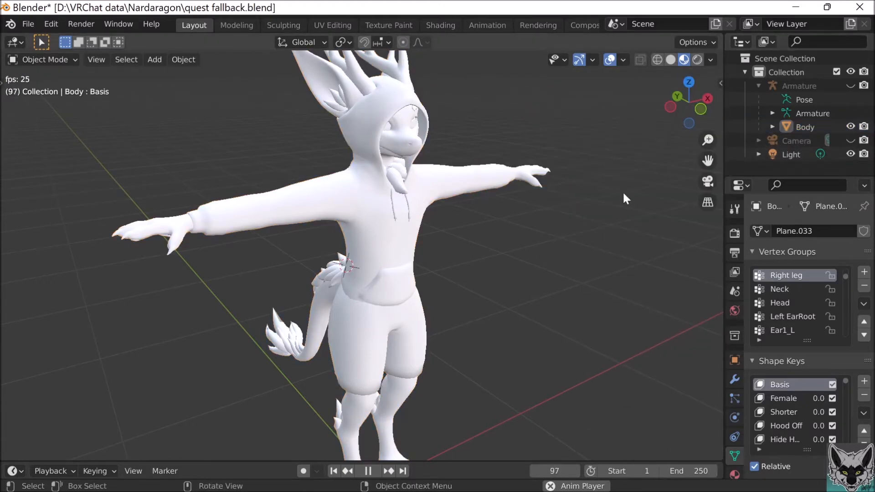
pyautogui.moveTo(623, 190); pyautogui.dragTo(486, 214, button='middle')
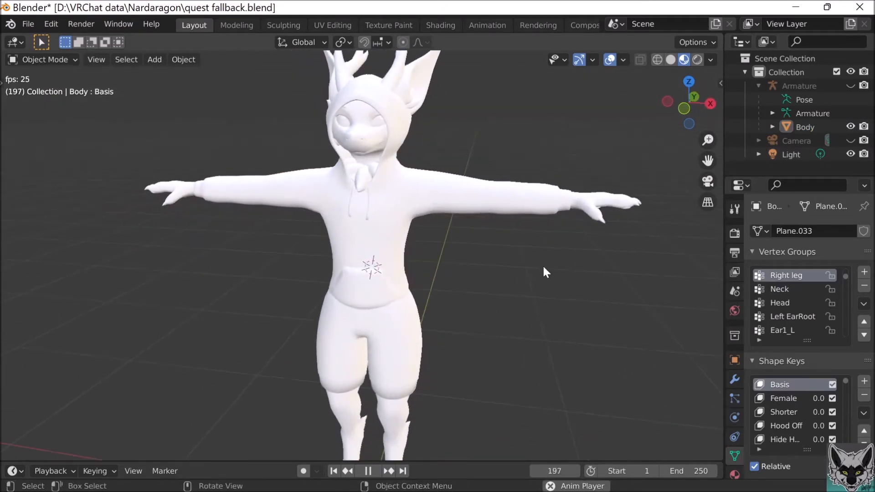
# Step: Switch the Body mesh to Edit Mode and view it from the front
pyautogui.press('Tab')
pyautogui.press('Tab')
pyautogui.press('q')
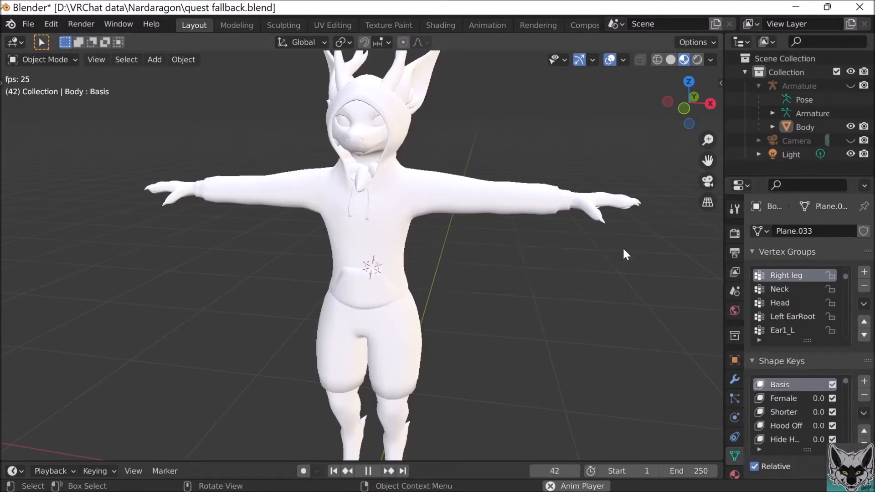
pyautogui.press('Tab')
pyautogui.moveTo(508, 260); pyautogui.dragTo(432, 252, button='middle')
pyautogui.moveTo(409, 255); pyautogui.dragTo(637, 227, button='middle')
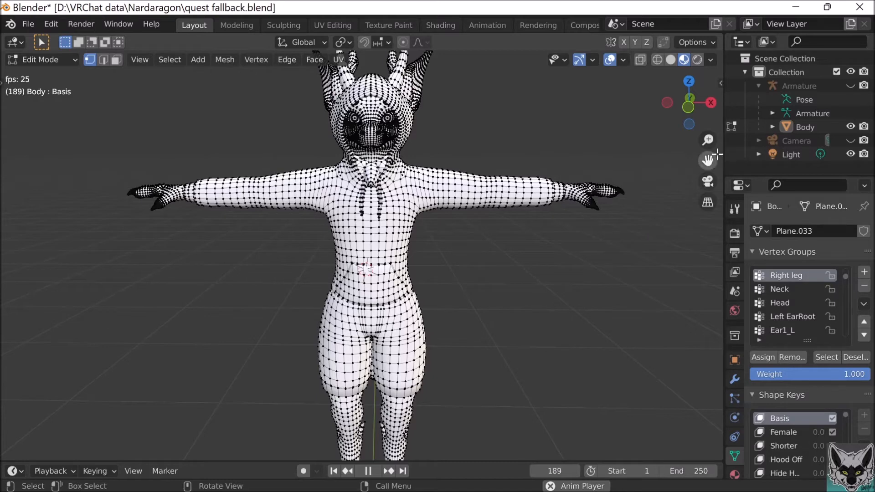
# Step: Reopen the viewport's sidebar and look through its MMD, Misc, View and active tool settings
pyautogui.press('n')
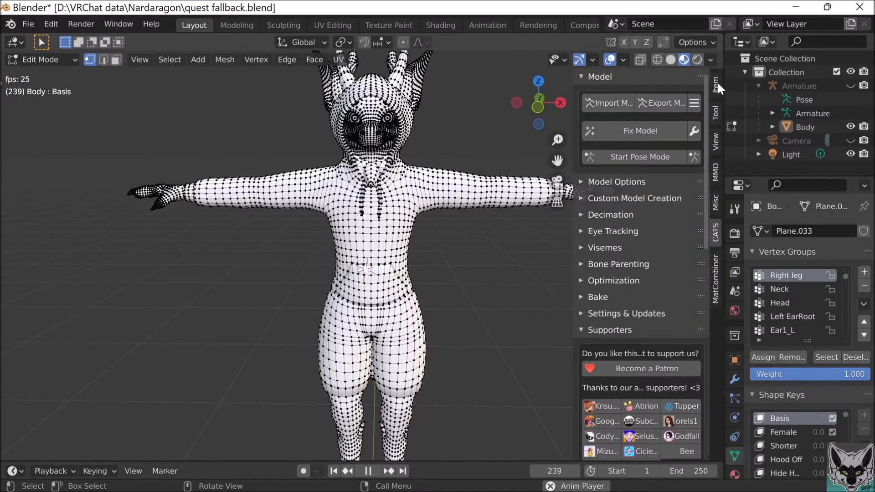
pyautogui.click(715, 176)
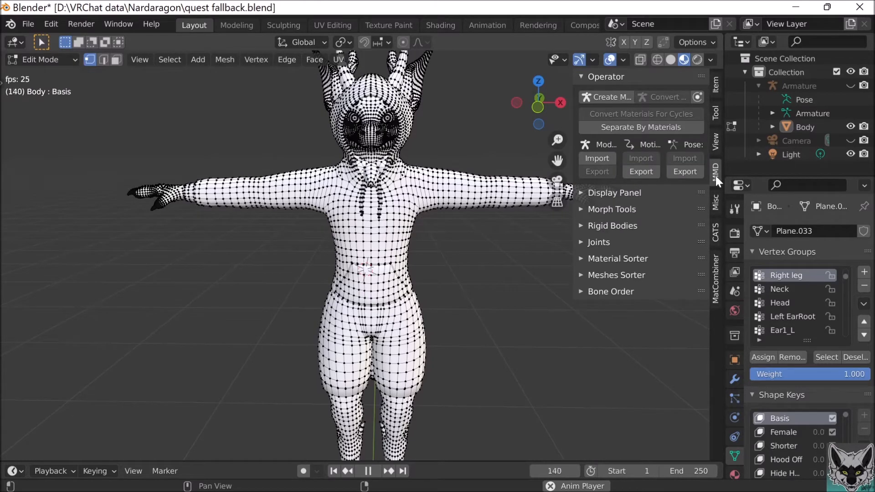
pyautogui.click(715, 201)
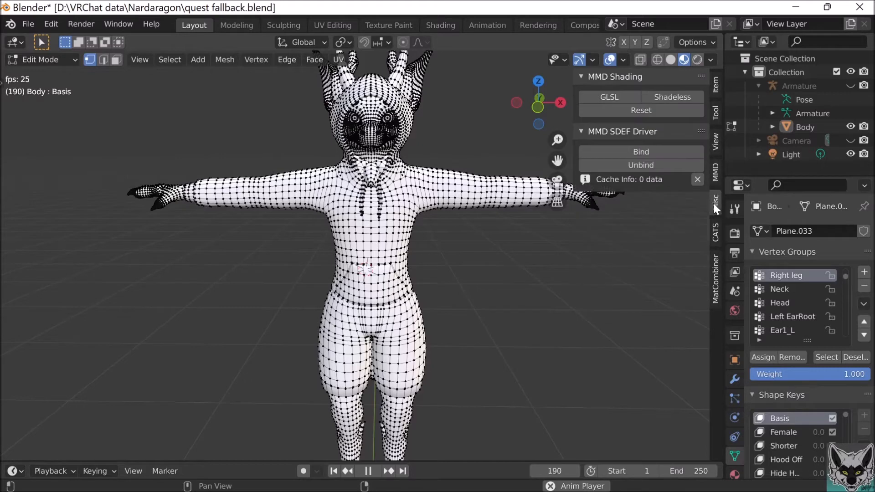
pyautogui.click(716, 142)
pyautogui.click(712, 119)
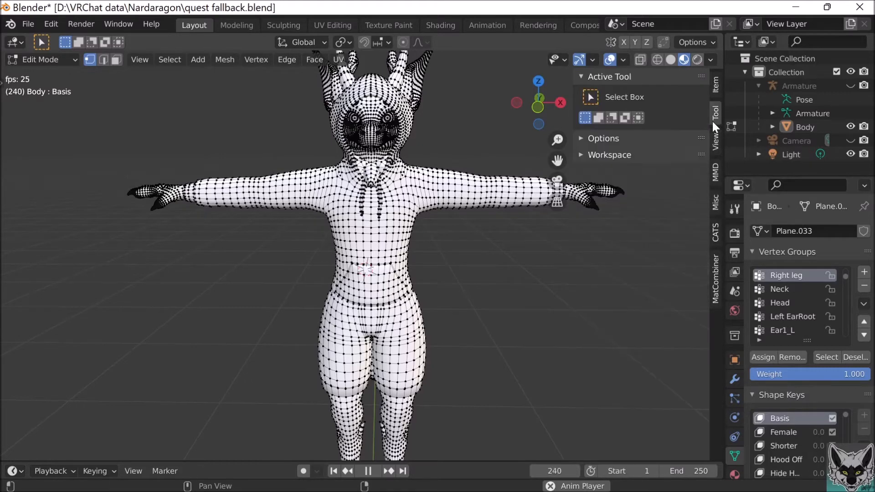
# Step: Look through the Item, MMD and Misc settings in the viewport's sidebar
pyautogui.click(715, 97)
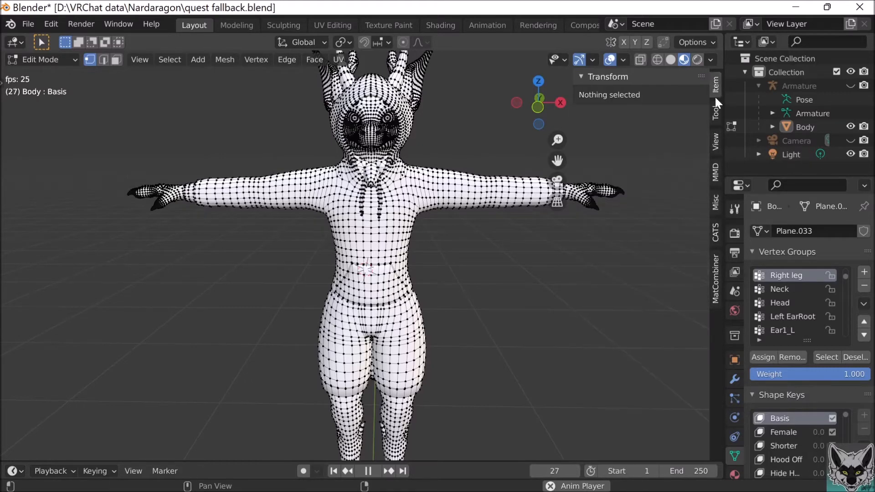
pyautogui.click(715, 177)
pyautogui.click(715, 200)
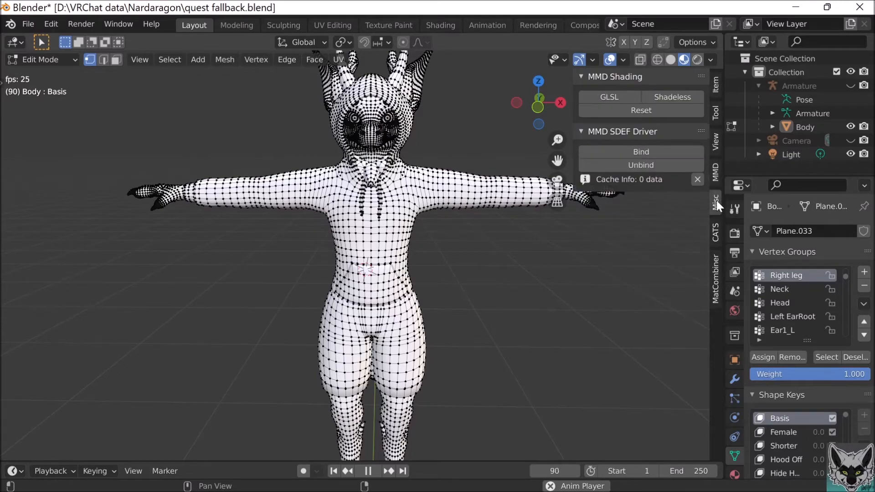
pyautogui.moveTo(553, 285)
pyautogui.mouseDown(button='middle')
pyautogui.moveTo(478, 298)
pyautogui.moveTo(557, 285)
pyautogui.moveTo(546, 283)
pyautogui.mouseUp(button='middle')
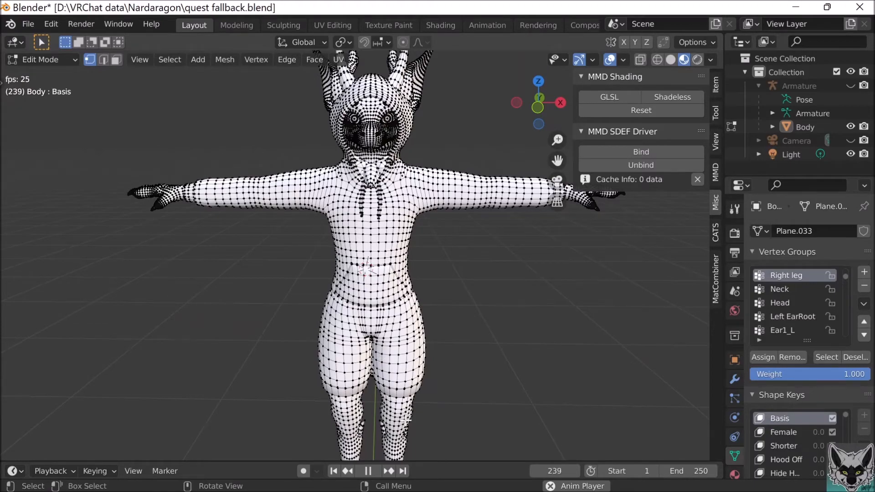
# Step: Examine the Body mesh's topology from behind, close up on the back, inside the torso and from the front
pyautogui.moveTo(221, 281); pyautogui.dragTo(660, 248, button='middle')
pyautogui.scroll(6, 405, 239)
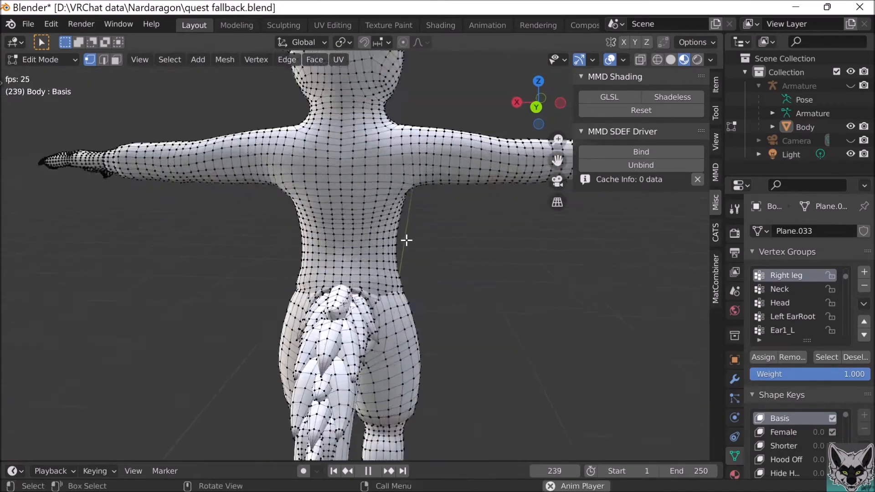
pyautogui.scroll(2, 407, 240)
pyautogui.keyDown('shift'); pyautogui.moveTo(417, 164); pyautogui.dragTo(418, 198, button='middle'); pyautogui.keyUp('shift')
pyautogui.moveTo(418, 182)
pyautogui.mouseDown(button='middle')
pyautogui.moveTo(416, 212)
pyautogui.moveTo(420, 193)
pyautogui.mouseUp(button='middle')
pyautogui.scroll(1, 432, 166)
pyautogui.keyDown('shift'); pyautogui.moveTo(435, 162); pyautogui.dragTo(466, 394, button='middle'); pyautogui.keyUp('shift')
pyautogui.scroll(8, 466, 395)
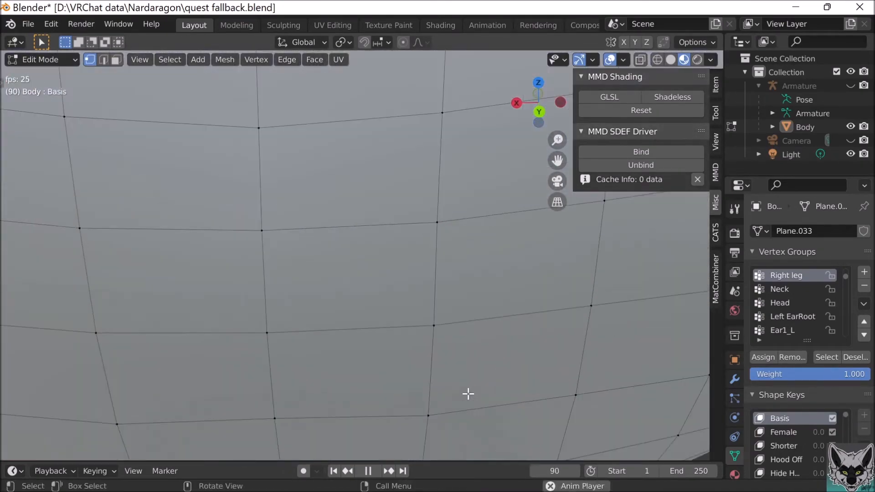
pyautogui.scroll(-8, 468, 393)
pyautogui.scroll(-1, 349, 173)
pyautogui.scroll(1, 350, 174)
pyautogui.moveTo(350, 175); pyautogui.dragTo(374, 321, button='middle')
pyautogui.moveTo(440, 327); pyautogui.dragTo(315, 358, button='middle')
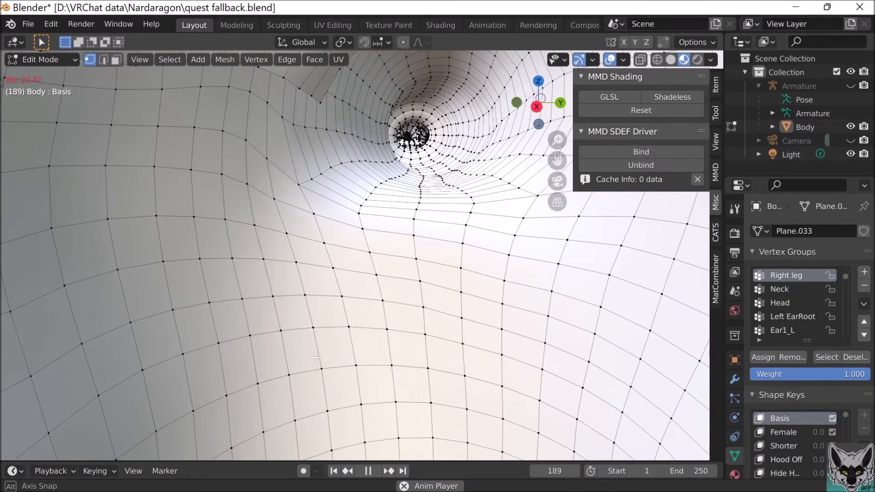
pyautogui.moveTo(316, 359); pyautogui.dragTo(472, 334, button='middle')
pyautogui.scroll(-8, 577, 330)
pyautogui.scroll(-3, 473, 334)
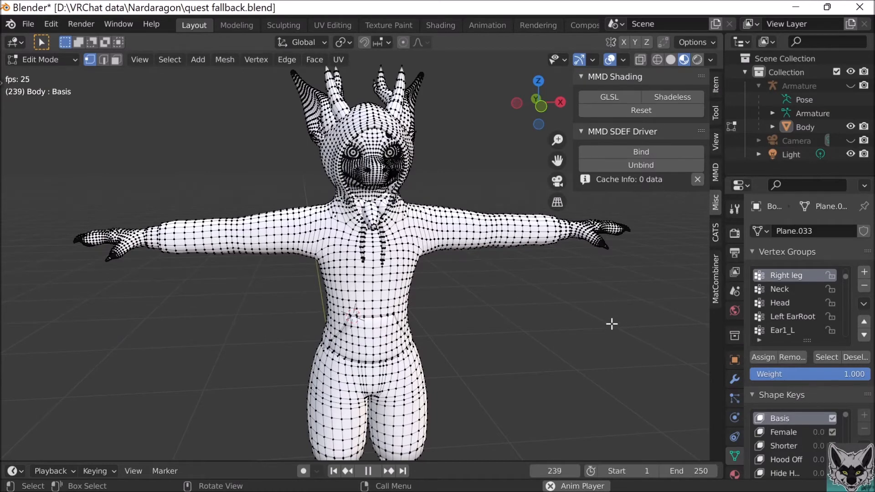
# Step: Switch to Discord in the browser, leave the account settings, read the direct message about toggling the sidebar and return to Blender
pyautogui.moveTo(478, 491)
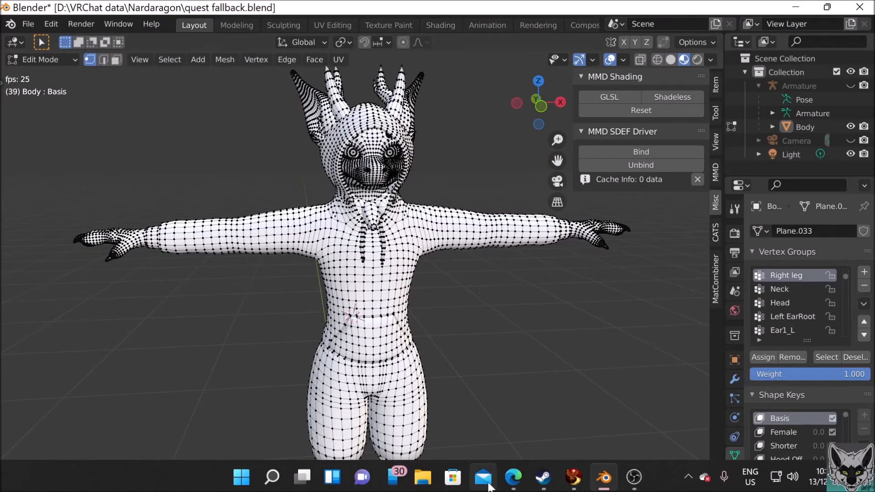
pyautogui.moveTo(512, 487)
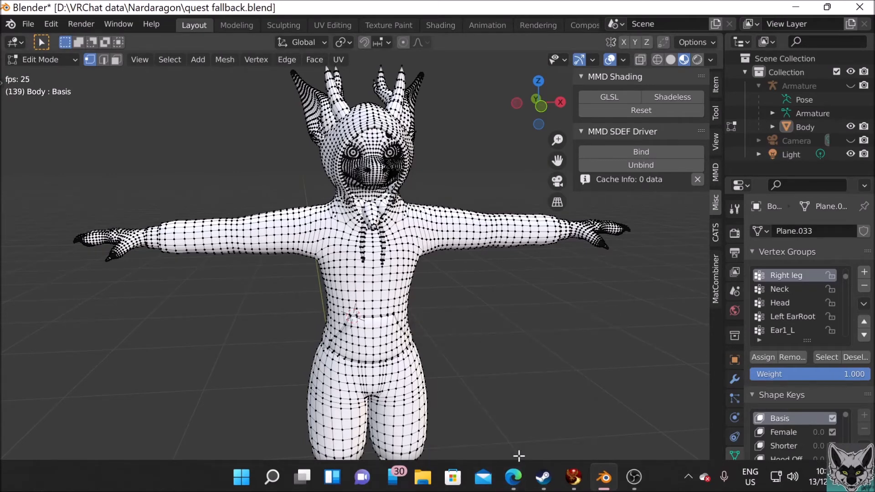
pyautogui.click(513, 487)
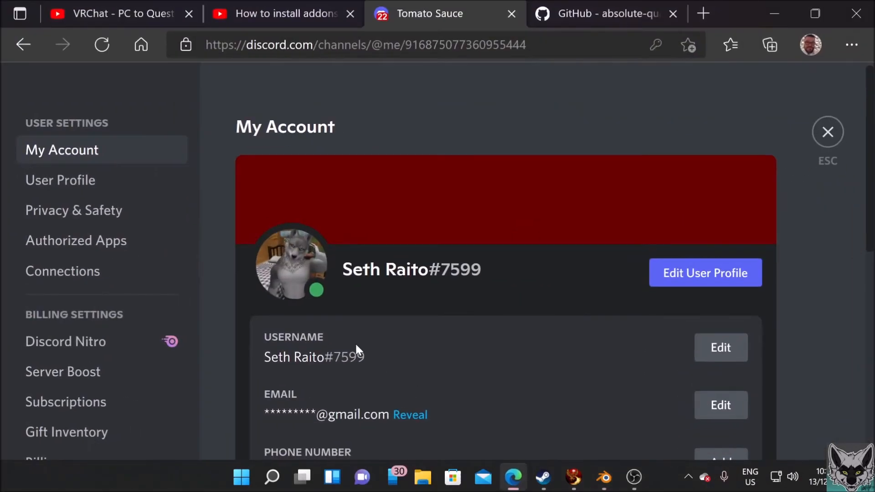
pyautogui.click(828, 130)
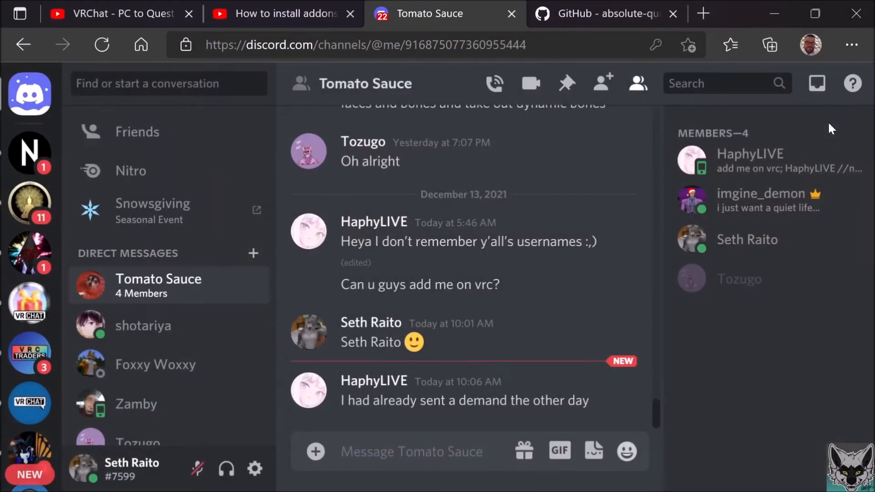
pyautogui.click(199, 340)
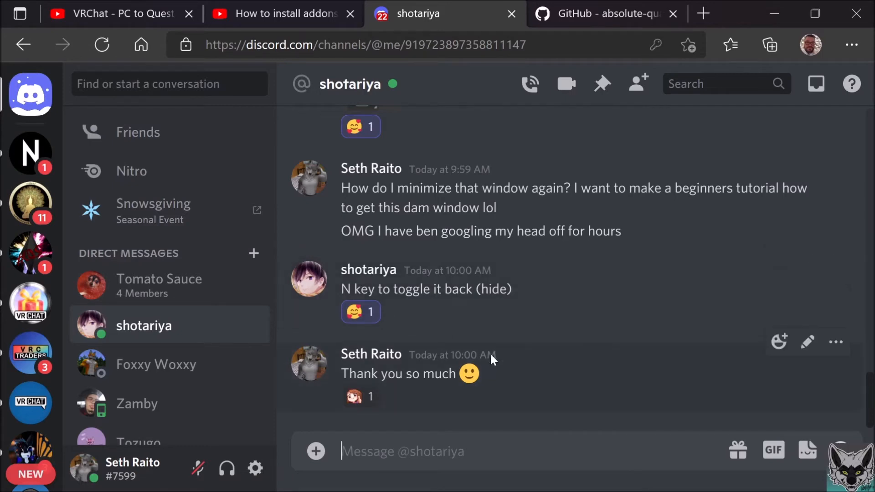
pyautogui.click(776, 11)
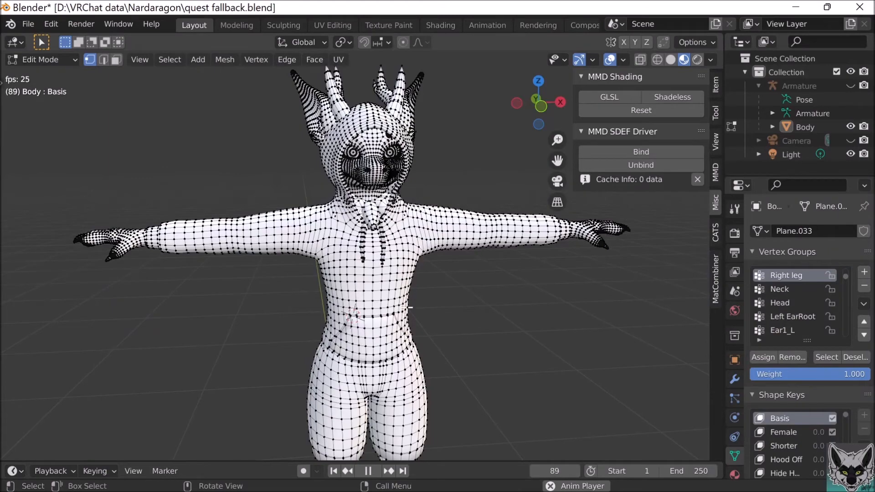
# Step: Hide and show the viewport's sidebar several times, leaving it displayed beside the Body mesh
pyautogui.moveTo(233, 240); pyautogui.dragTo(291, 248, button='middle')
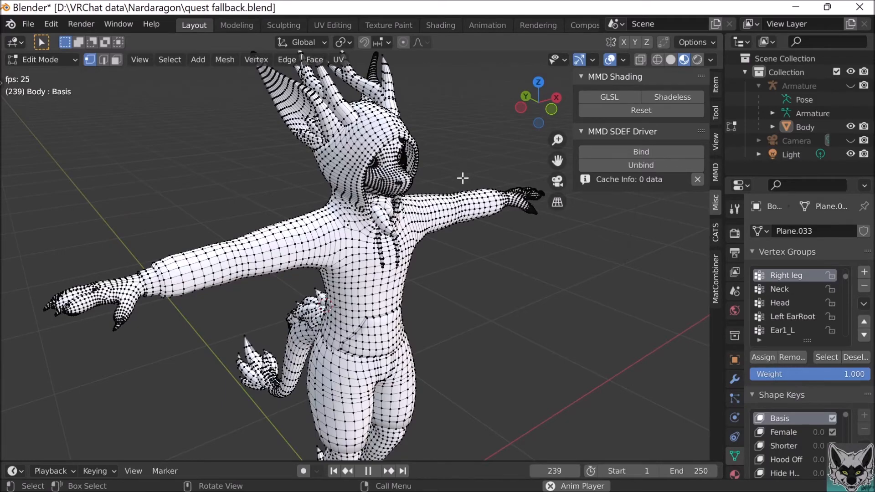
pyautogui.moveTo(310, 330); pyautogui.dragTo(505, 294, button='middle')
pyautogui.moveTo(280, 321); pyautogui.dragTo(455, 424, button='middle')
pyautogui.moveTo(355, 327)
pyautogui.mouseDown(button='middle')
pyautogui.moveTo(428, 314)
pyautogui.moveTo(369, 319)
pyautogui.mouseUp(button='middle')
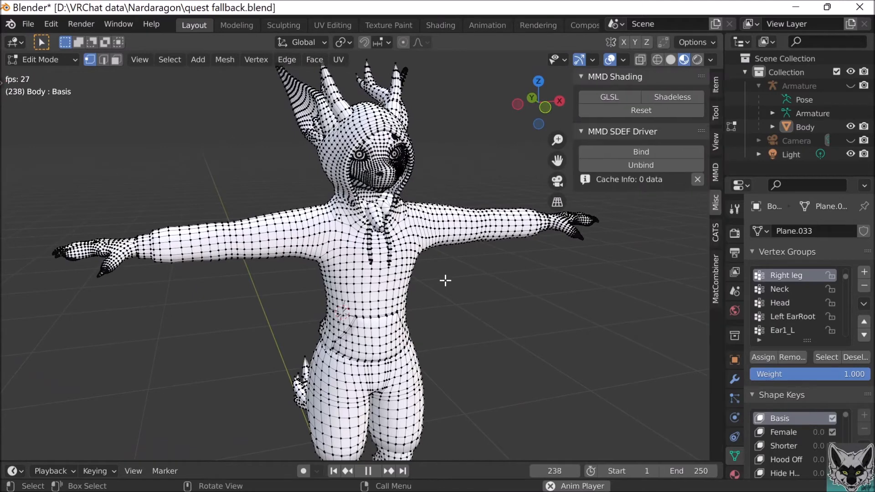
pyautogui.press('n')
pyautogui.press('n')
pyautogui.press('n')
pyautogui.press('n')
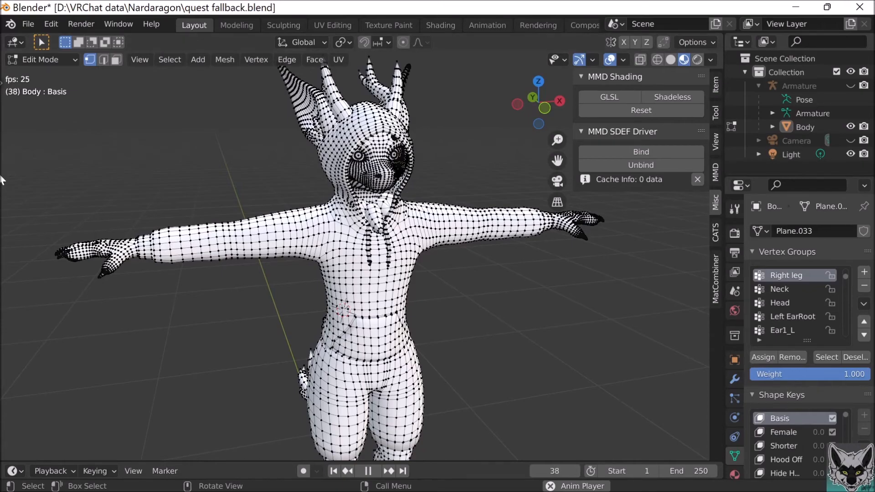
pyautogui.moveTo(308, 245)
pyautogui.mouseDown(button='middle')
pyautogui.moveTo(289, 260)
pyautogui.moveTo(231, 256)
pyautogui.moveTo(316, 245)
pyautogui.mouseUp(button='middle')
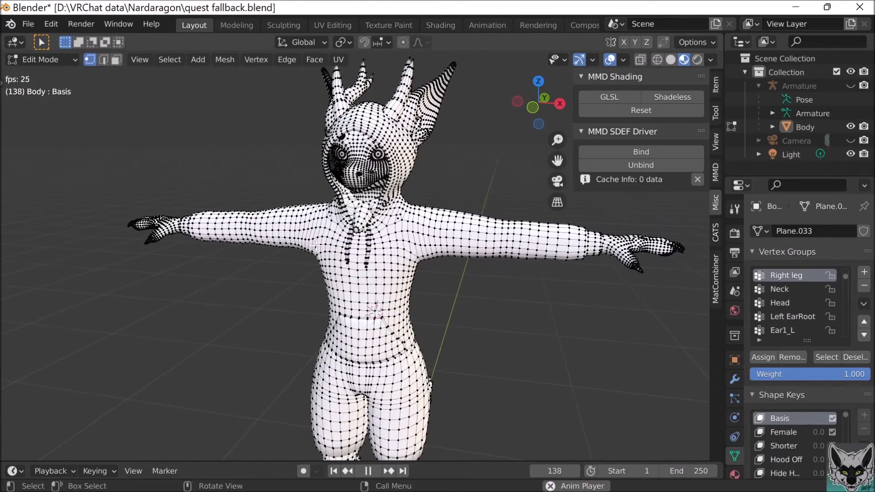
pyautogui.moveTo(217, 278); pyautogui.dragTo(315, 268, button='middle')
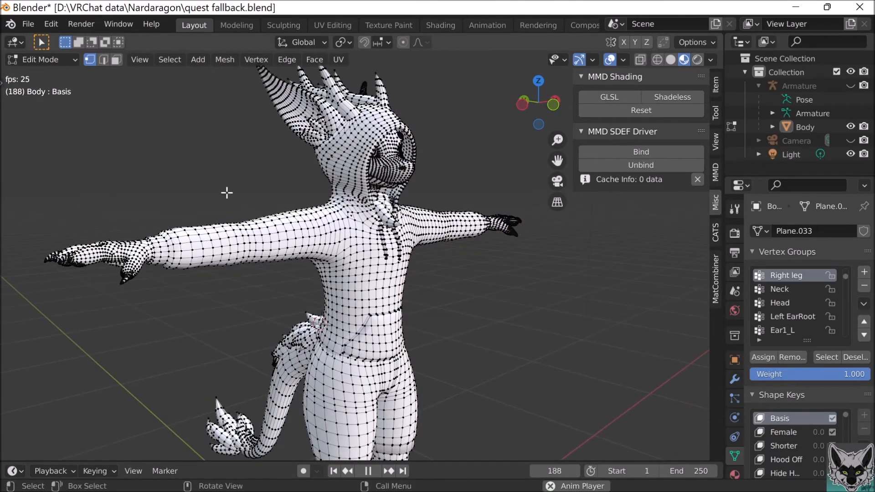
pyautogui.press('n')
pyautogui.press('n')
pyautogui.press('n')
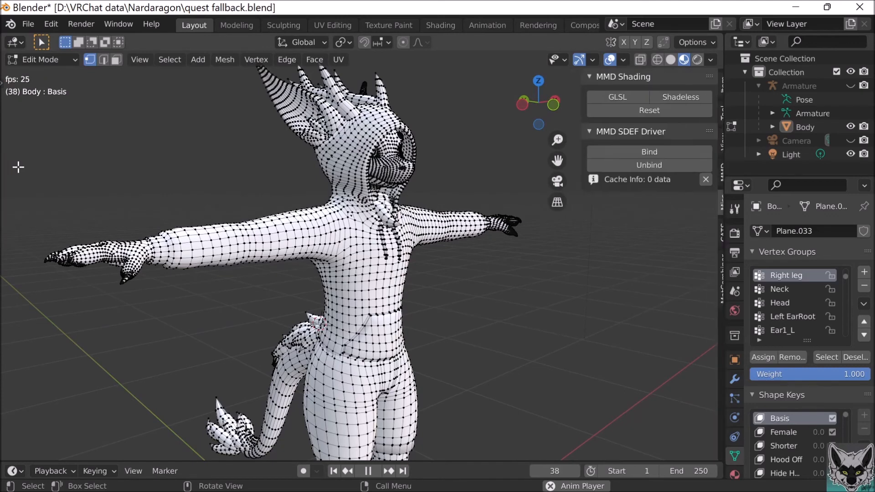
pyautogui.press('n')
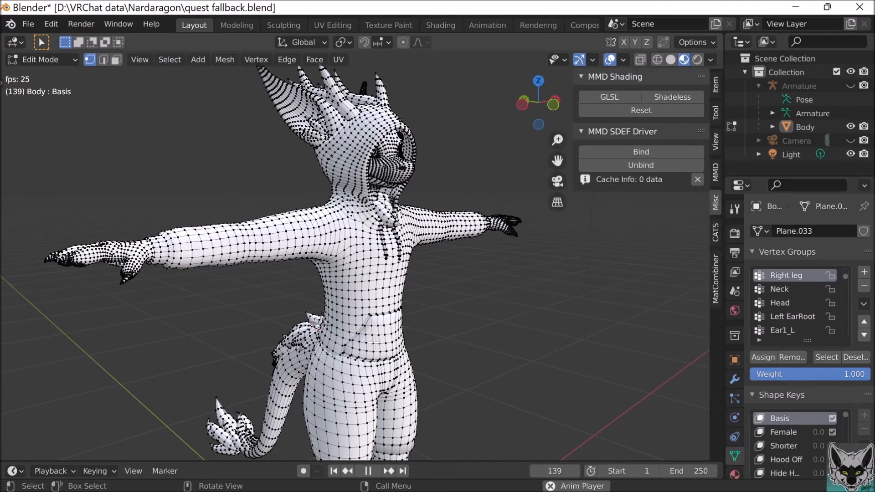
# Step: Display the CATS plugin's tools in the viewport's sidebar
pyautogui.click(715, 233)
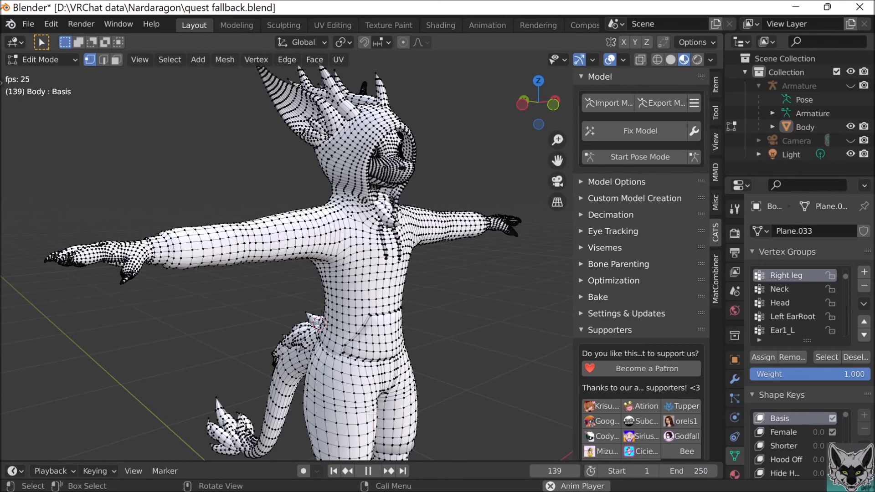
pyautogui.moveTo(363, 491)
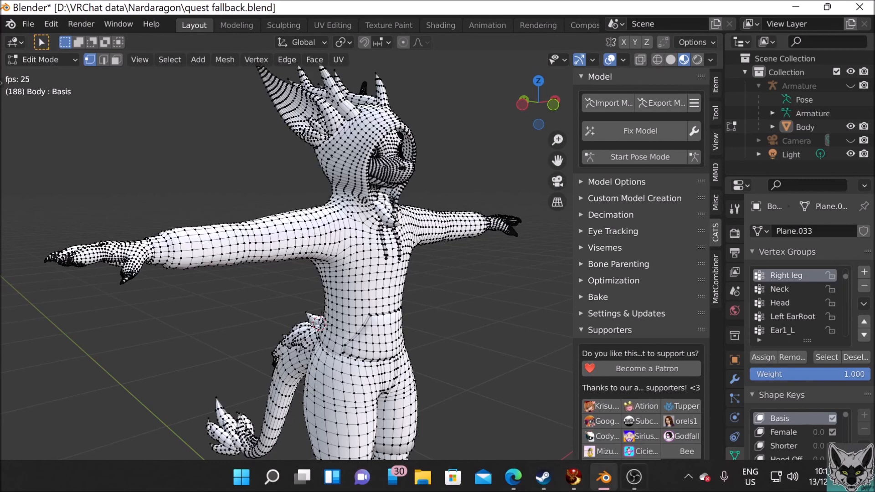
pyautogui.moveTo(651, 487)
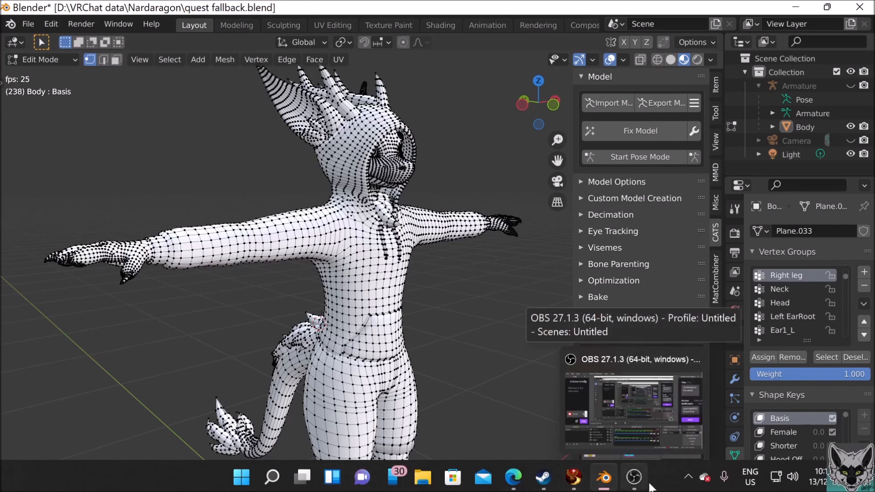